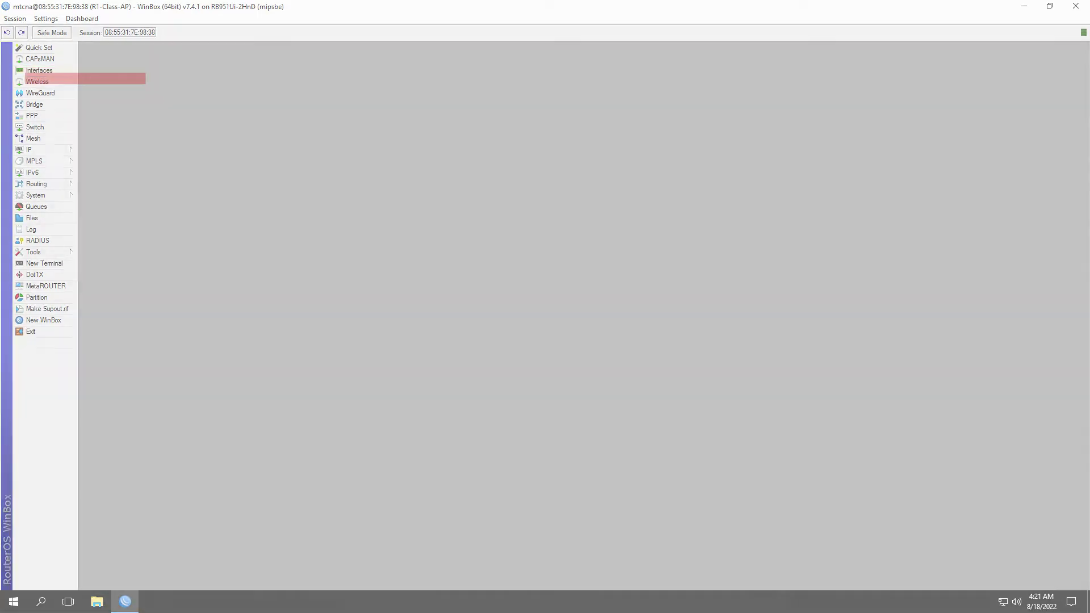
Show the interface list and open ether2's properties.
left_click(39, 70)
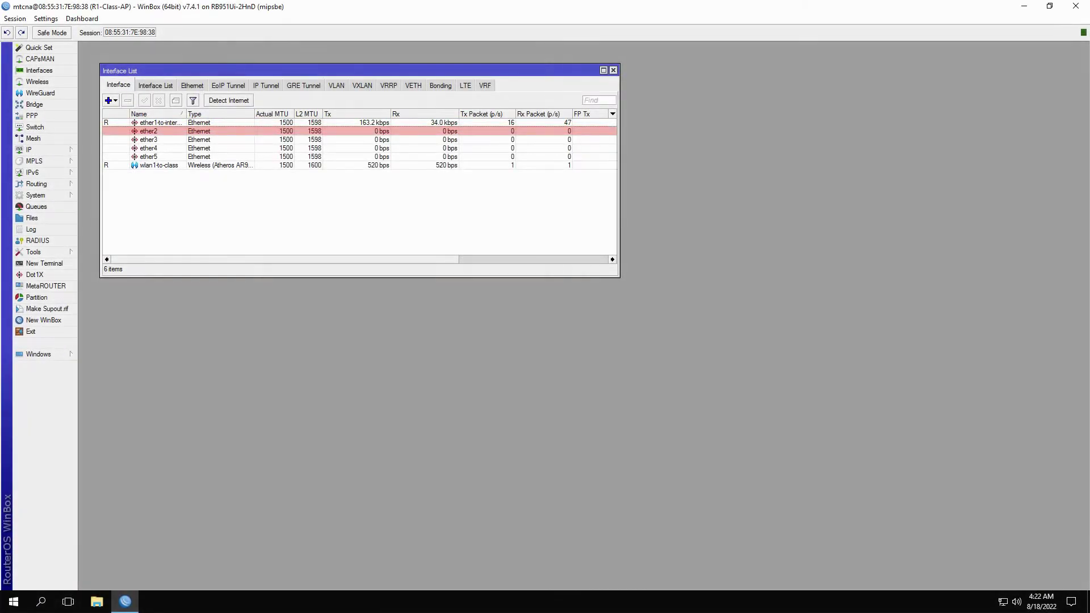
double_click(149, 131)
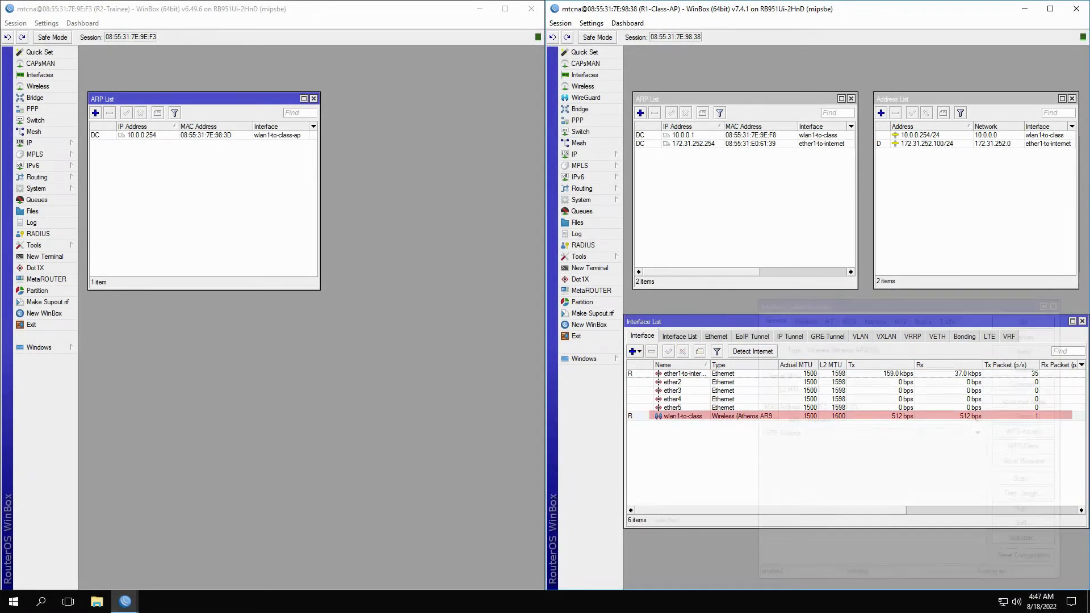
Open the wlan1-to-class interface properties, then R1's ARP entry for 10.0.0.1.
double_click(683, 417)
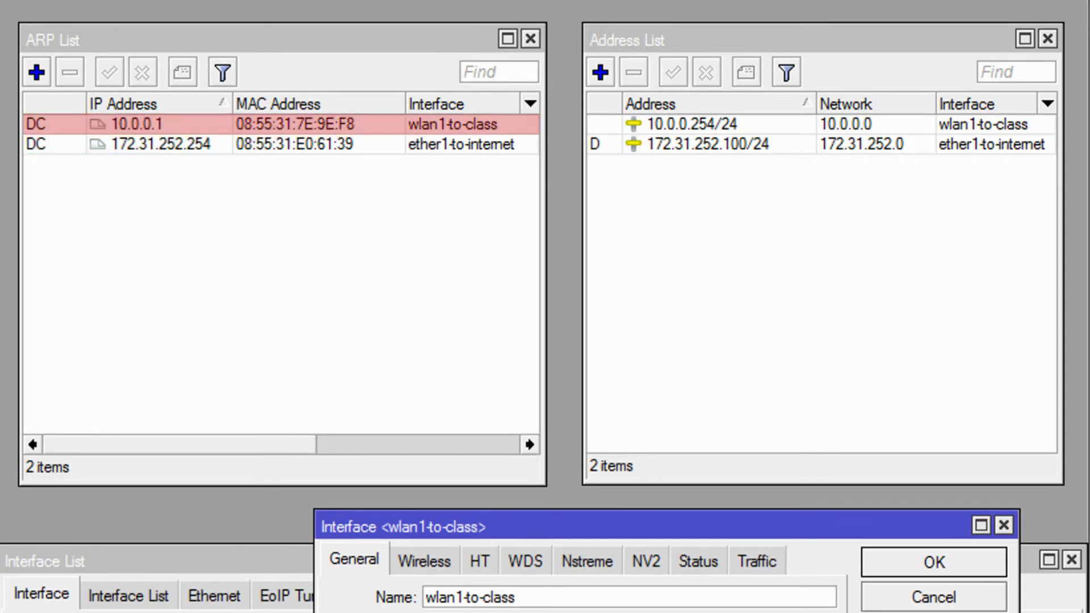
double_click(136, 125)
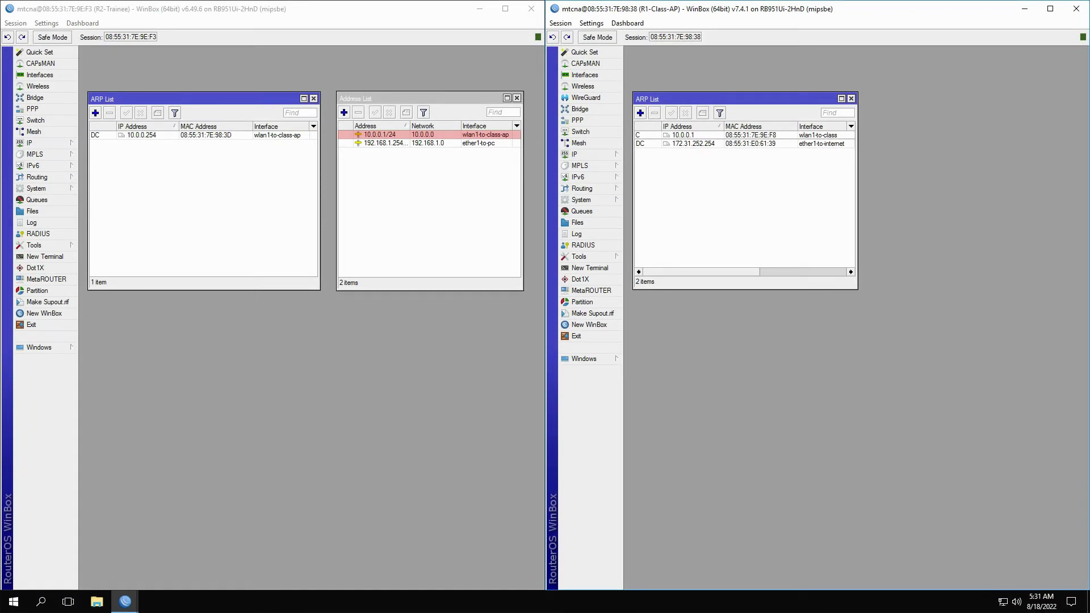
Change R2's address to 10.0.0.2/24 and start pinging 10.0.0.254.
double_click(380, 134)
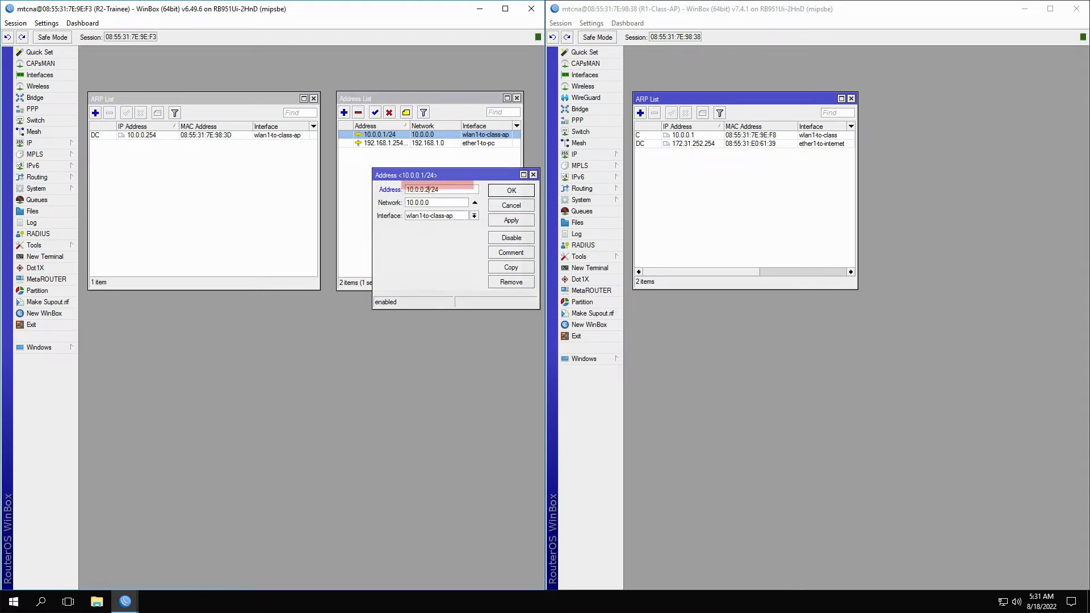
key("Return")
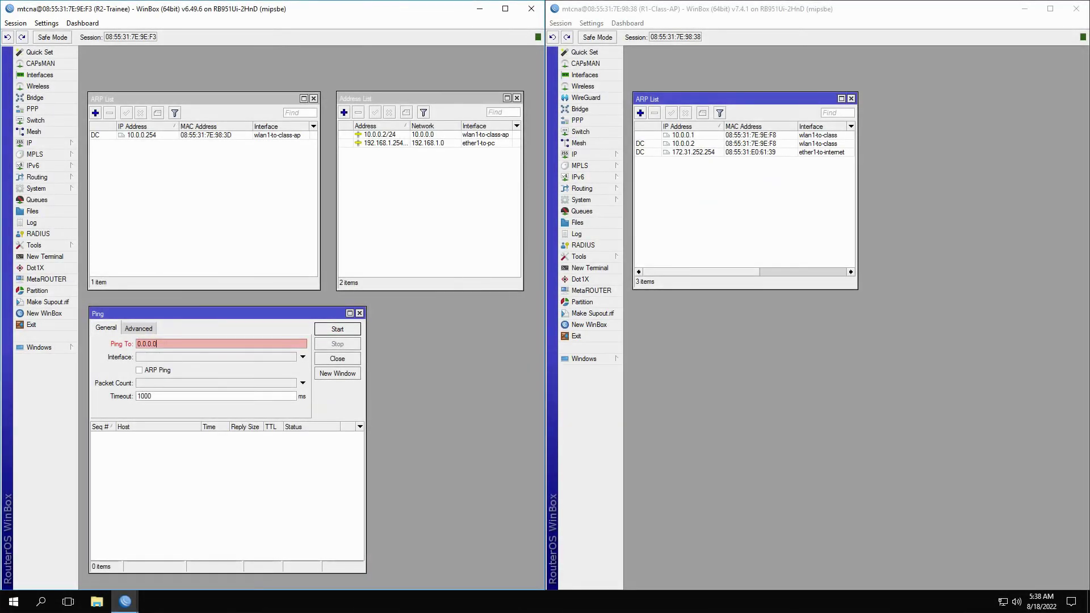
type("10.0.0.254")
key("Return")
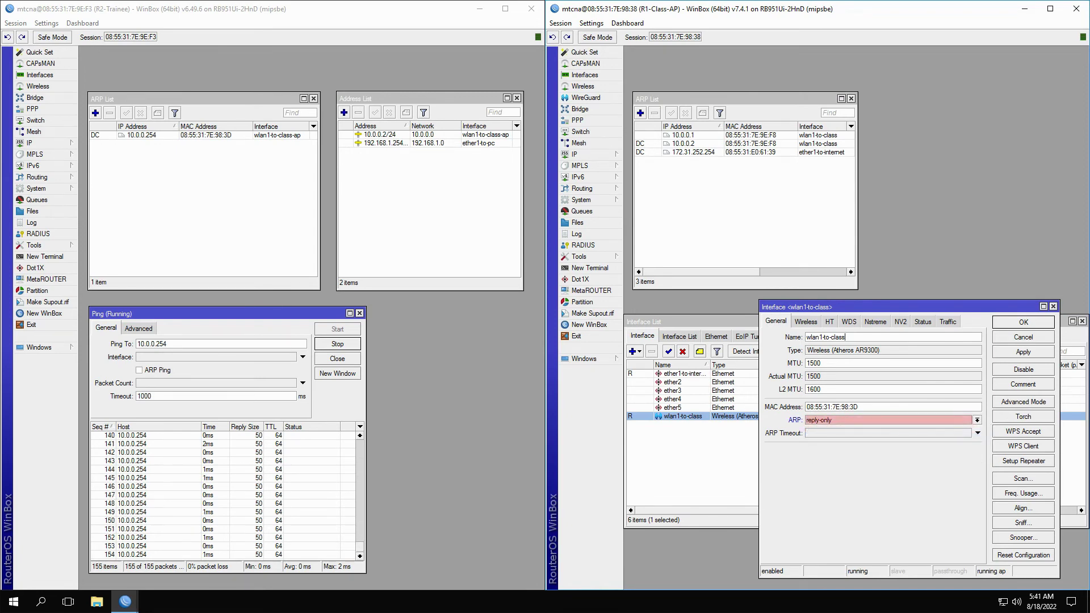
Apply reply-only ARP on wlan1-to-class; change R1's ARP entry to 10.0.0.2, then back to 10.0.0.1.
key("Return")
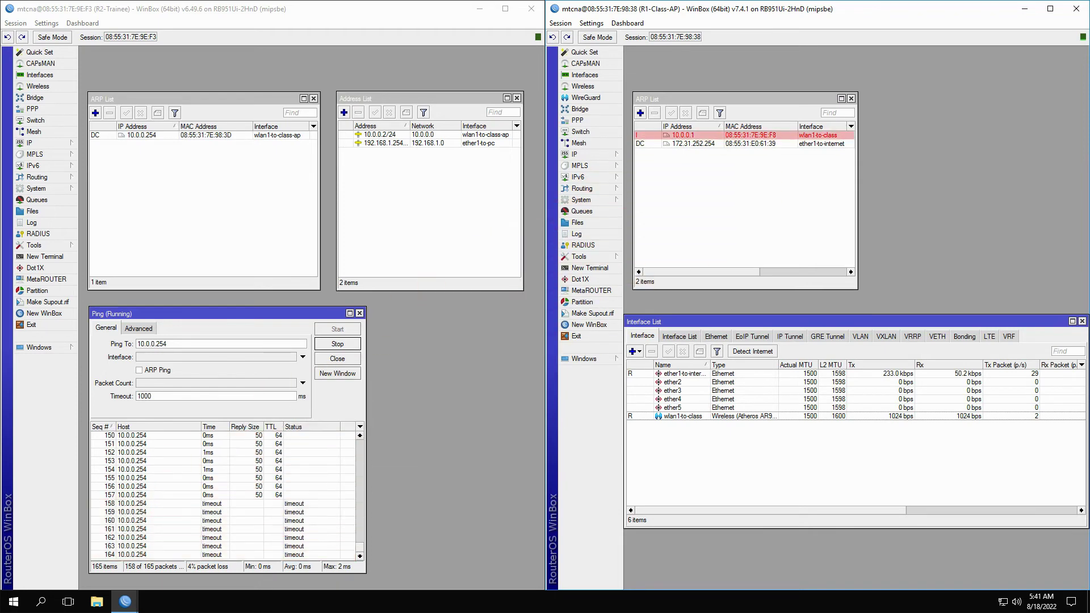
double_click(682, 136)
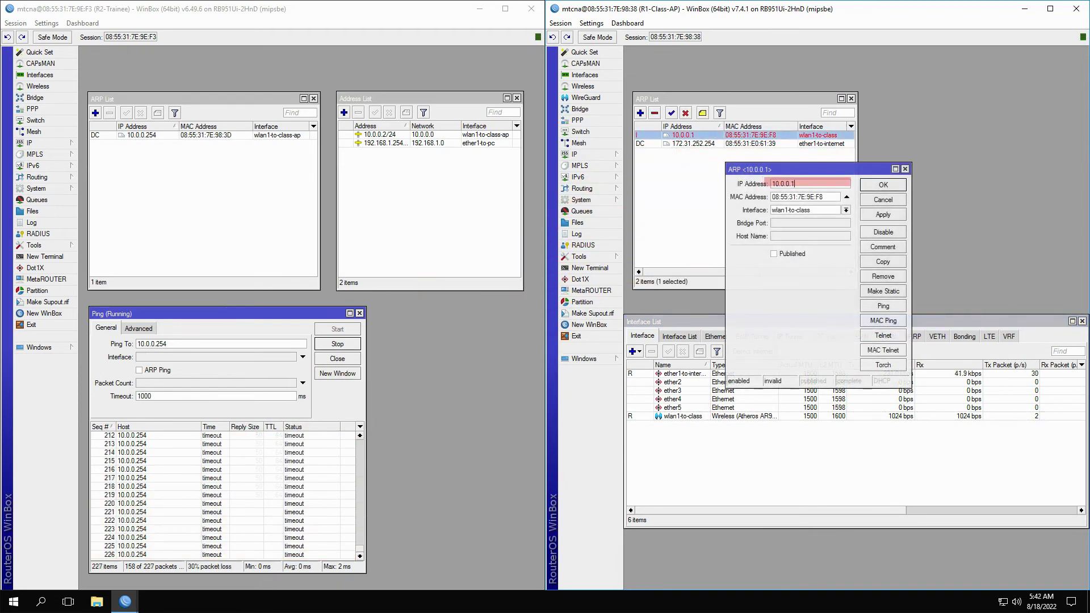
key("BackSpace")
type("2")
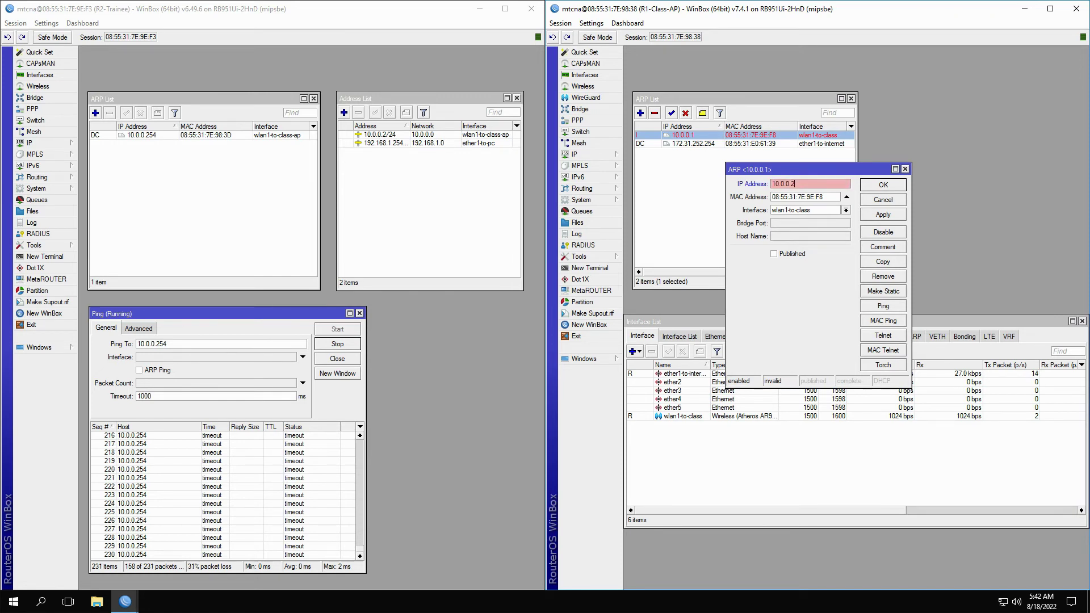
left_click(883, 214)
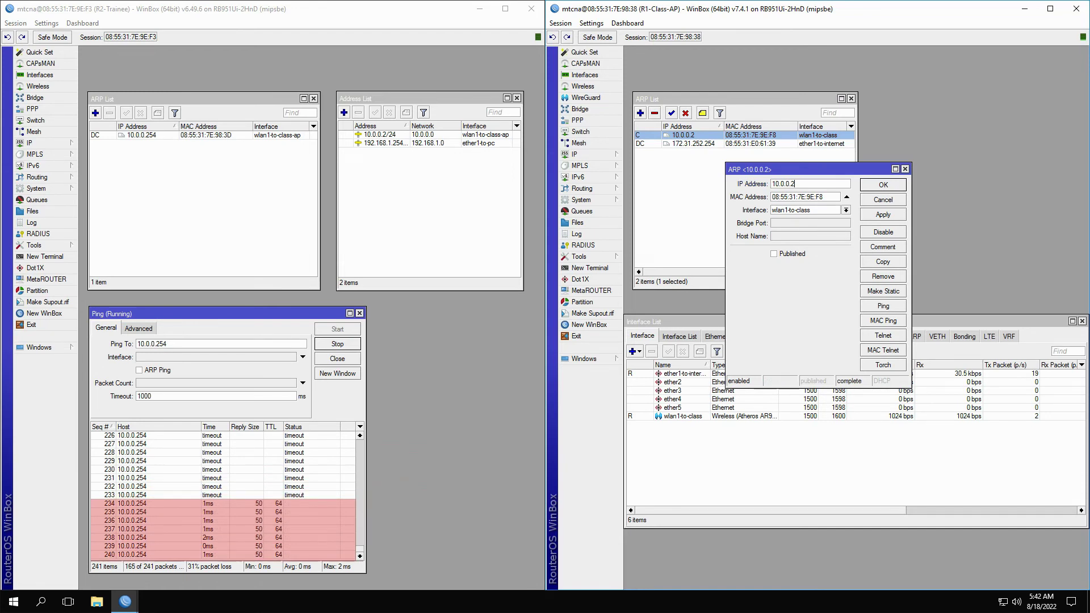
key("BackSpace")
type("1")
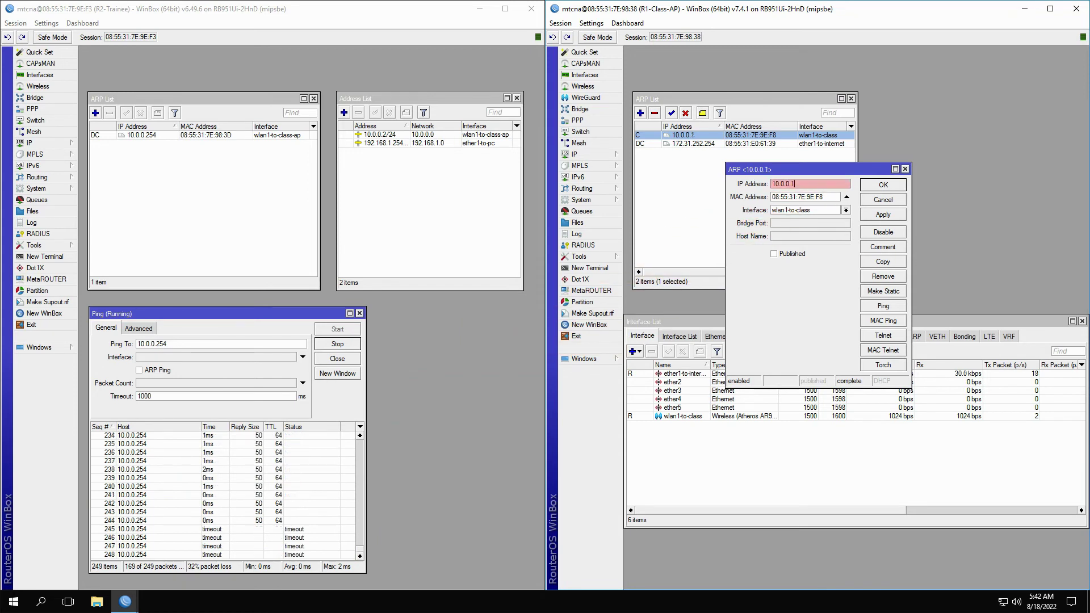
key("Return")
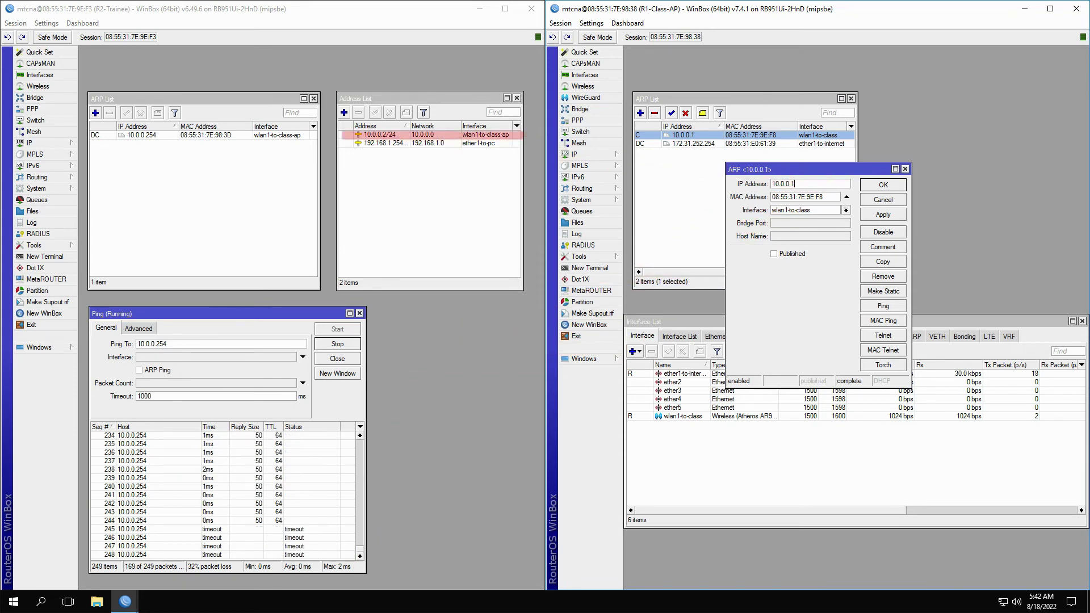
Change R2's address from 10.0.0.2/24 back to 10.0.0.1/24.
double_click(380, 135)
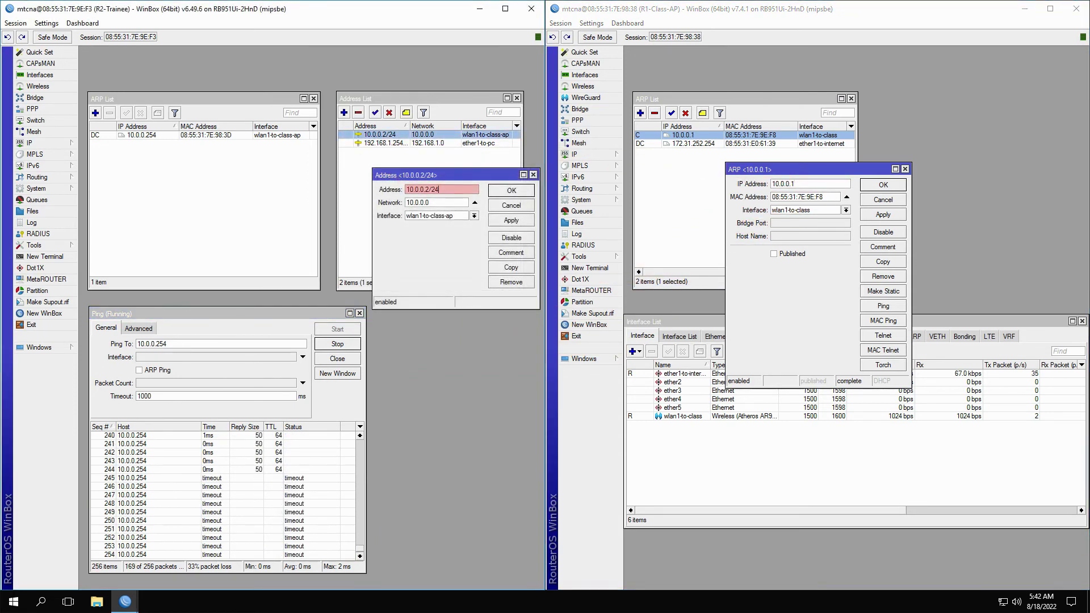
left_click(430, 190)
key("BackSpace")
type("1")
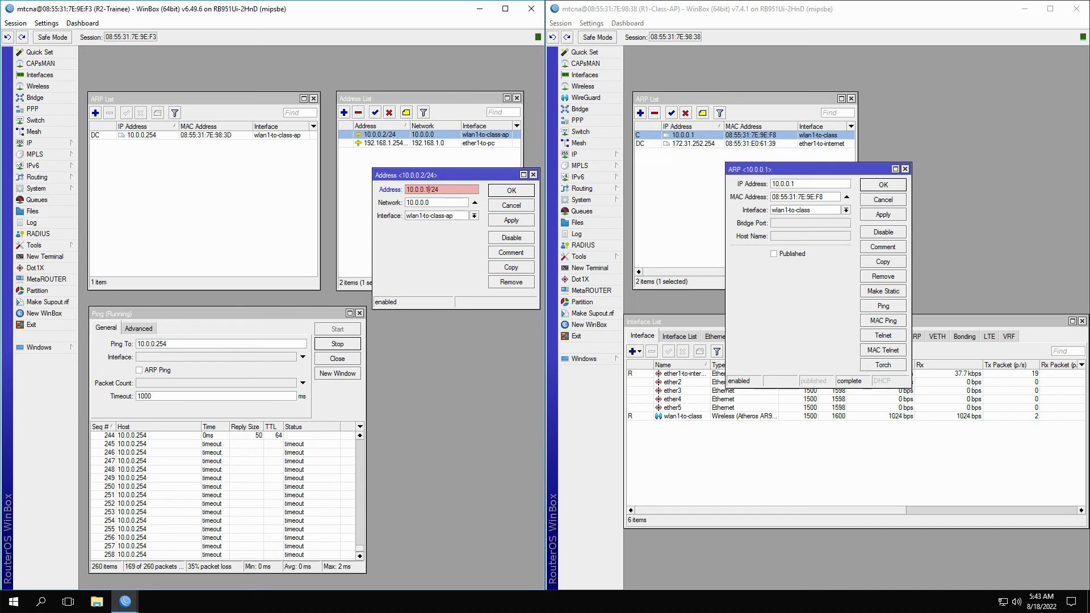
left_click(511, 220)
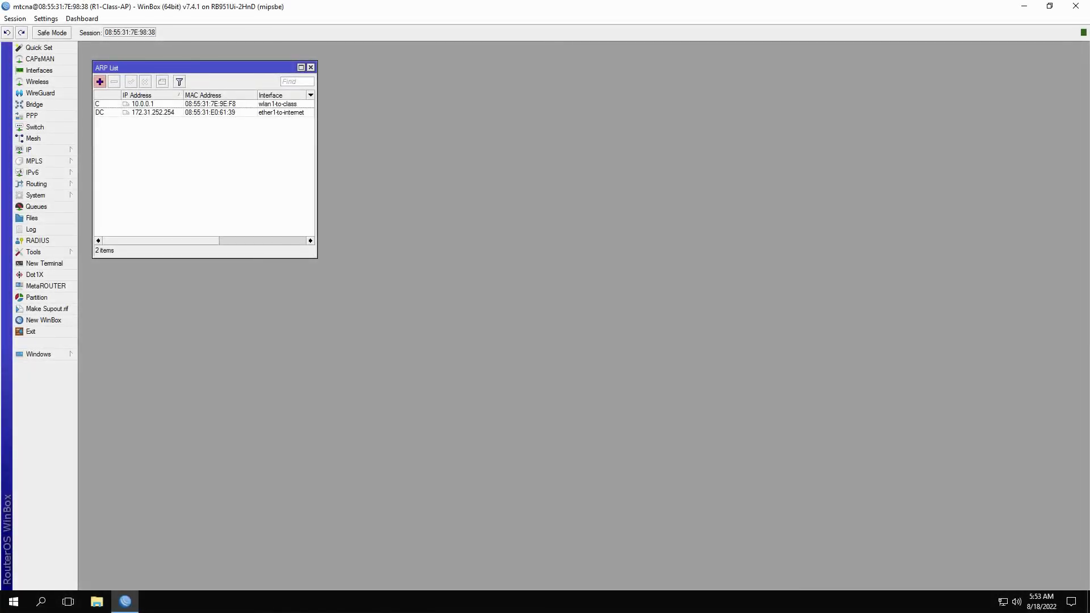
Start a new ARP entry in R1-Class-AP's ARP List.
left_click(99, 81)
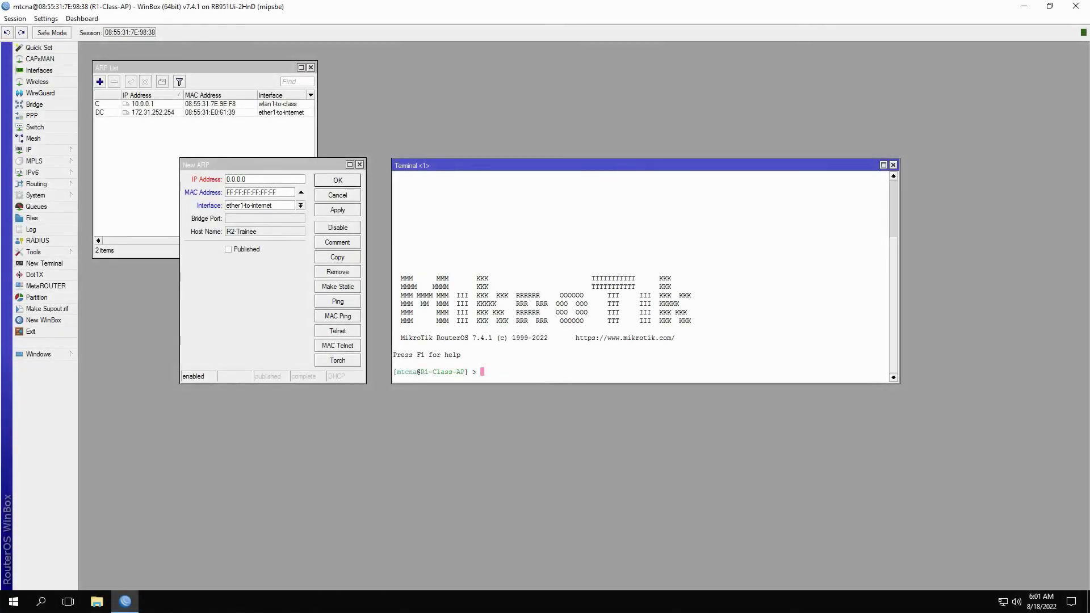
In R1's terminal, go to ip arp, list its commands, and run print.
type("ip")
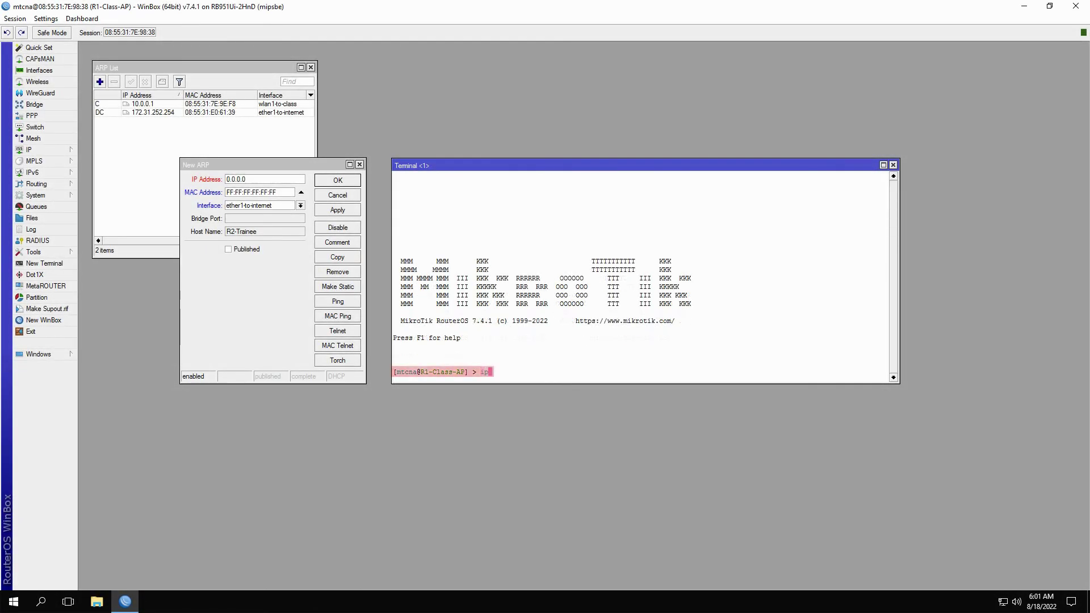
key("Return")
type("arp")
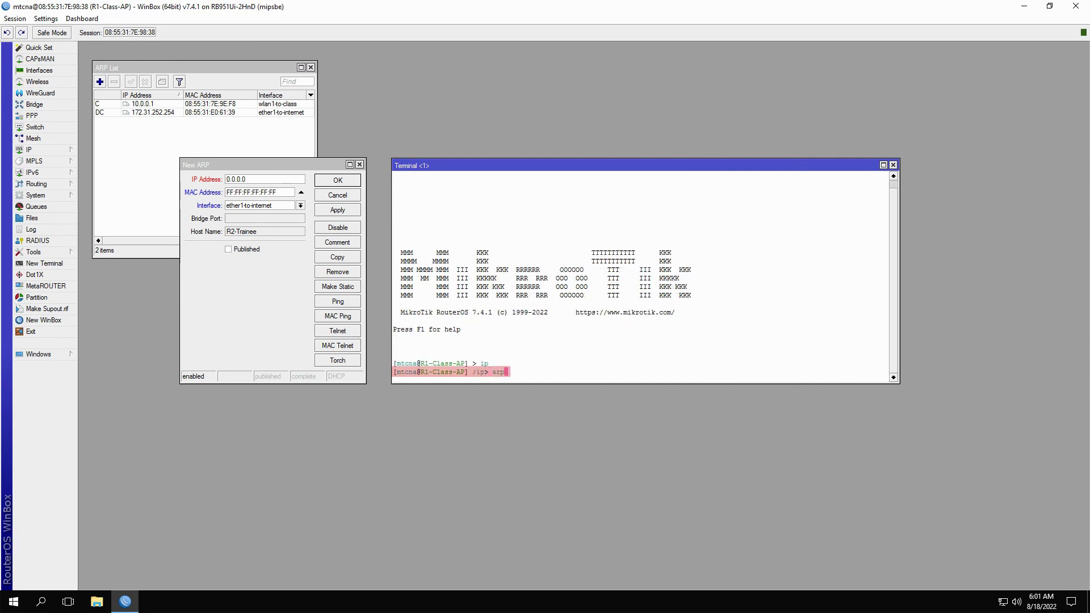
key("Return")
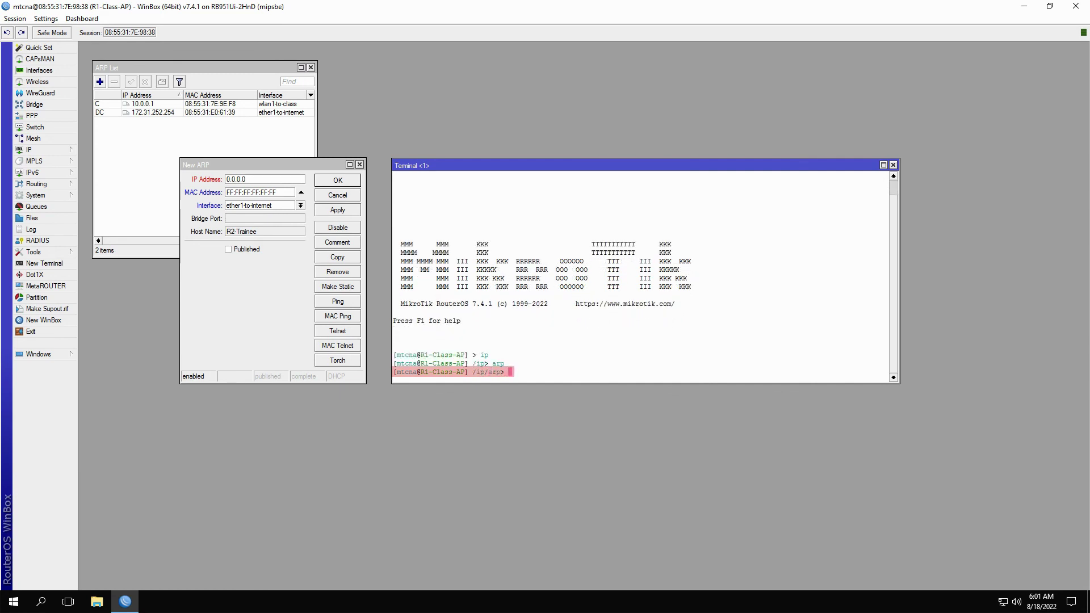
key("Tab")
key("Tab")
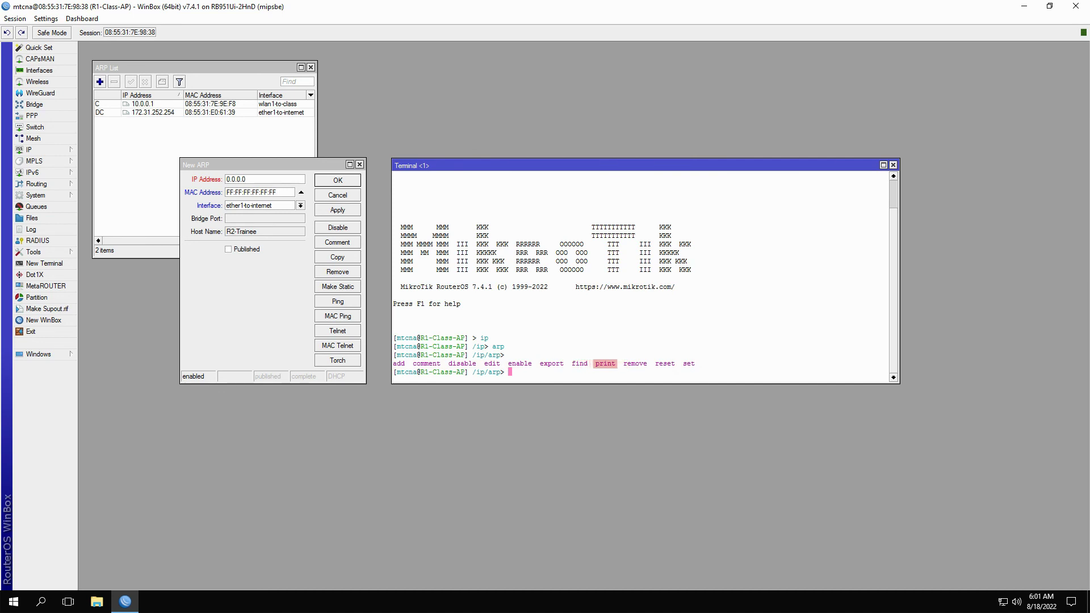
type("print")
key("Return")
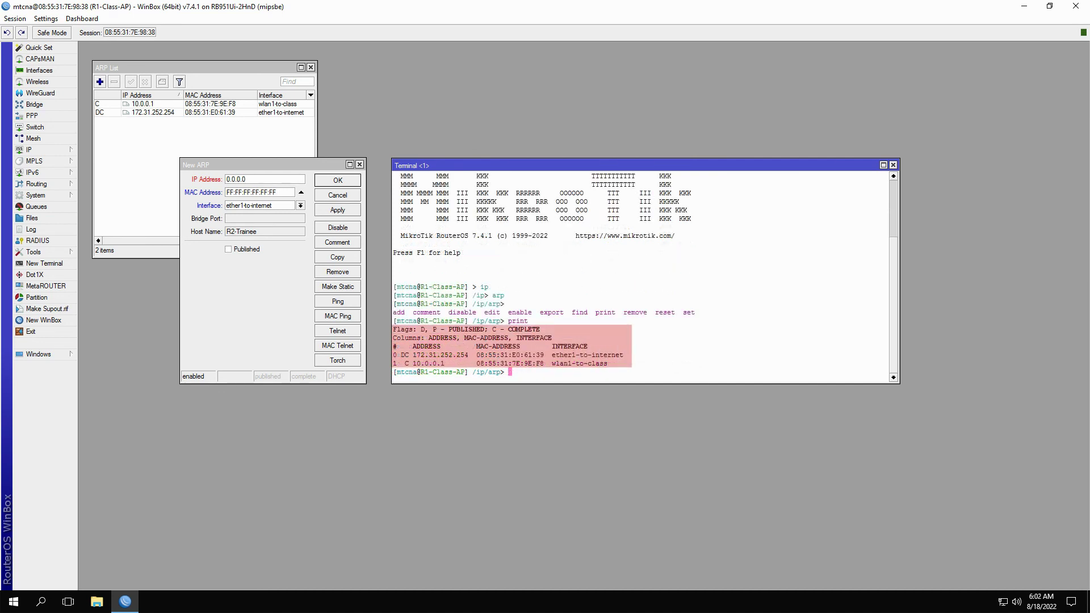